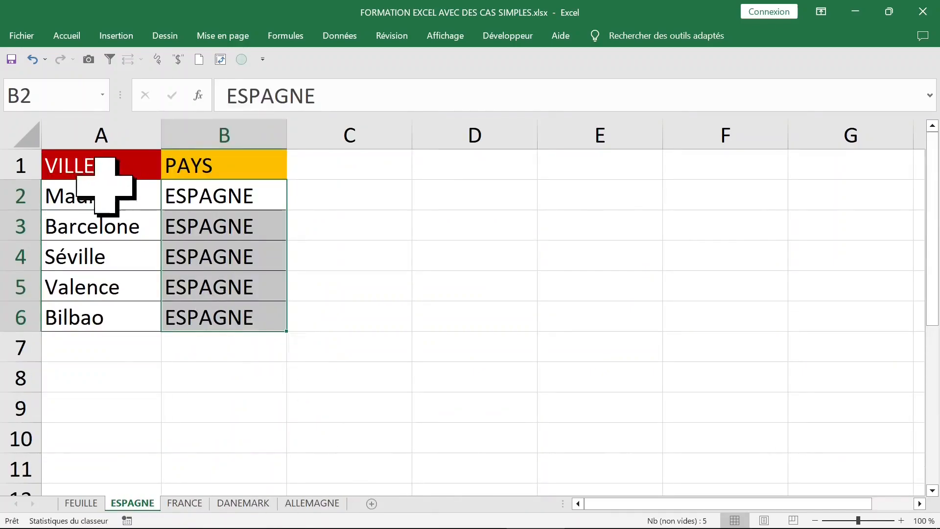
Copy the VILLE and PAYS headers from the ESPAGNE sheet into cell A1 of a new sheet.
left_click(94, 169)
key("ctrl+shift+Right")
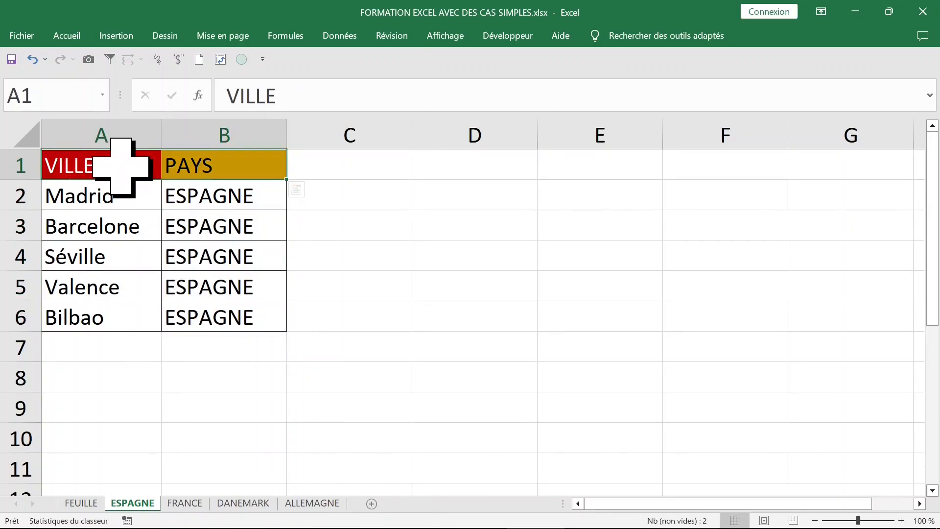
key("ctrl+c")
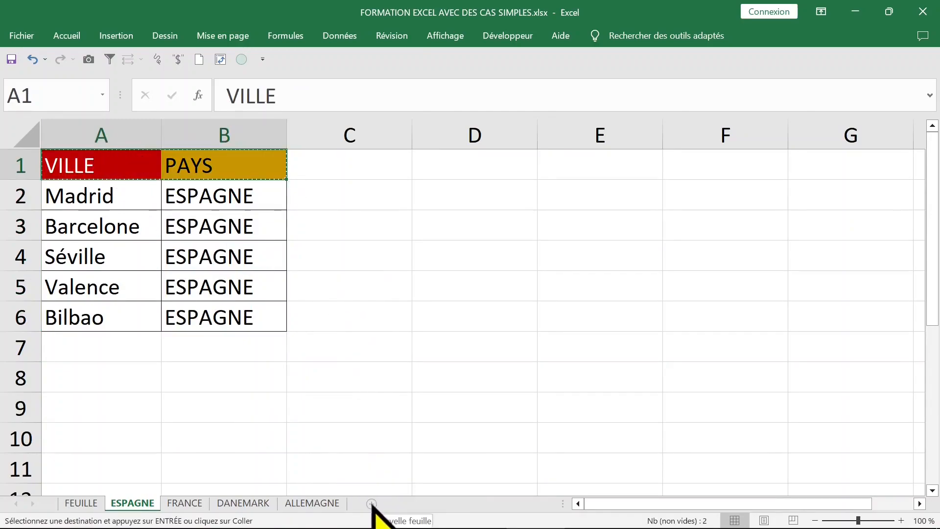
left_click(411, 503)
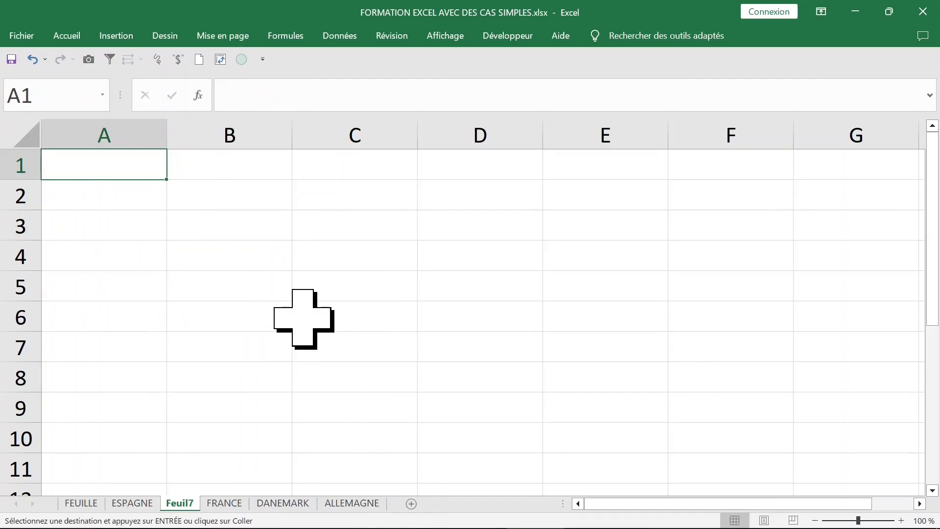
key("ctrl+v")
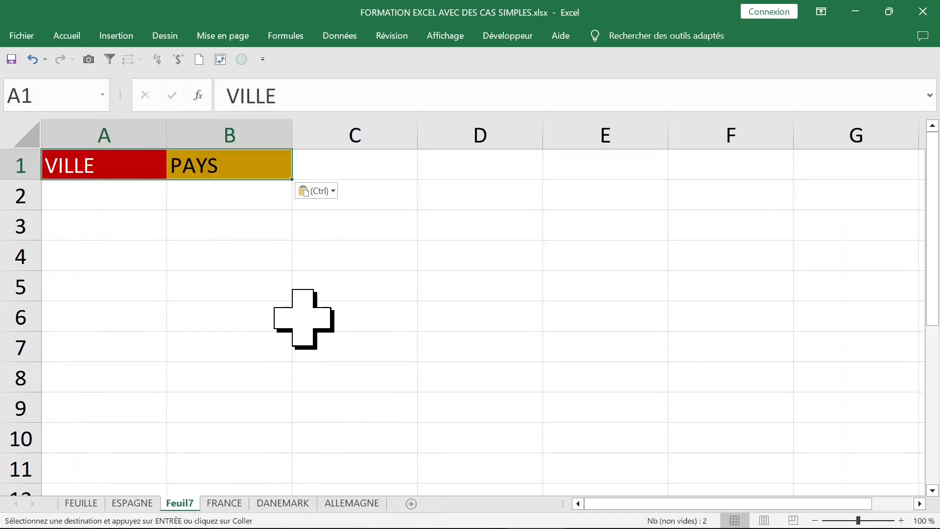
In cell A2 of Feuil7, enter a formula linking to the first city, =ESPAGNE!A2.
left_click(133, 504)
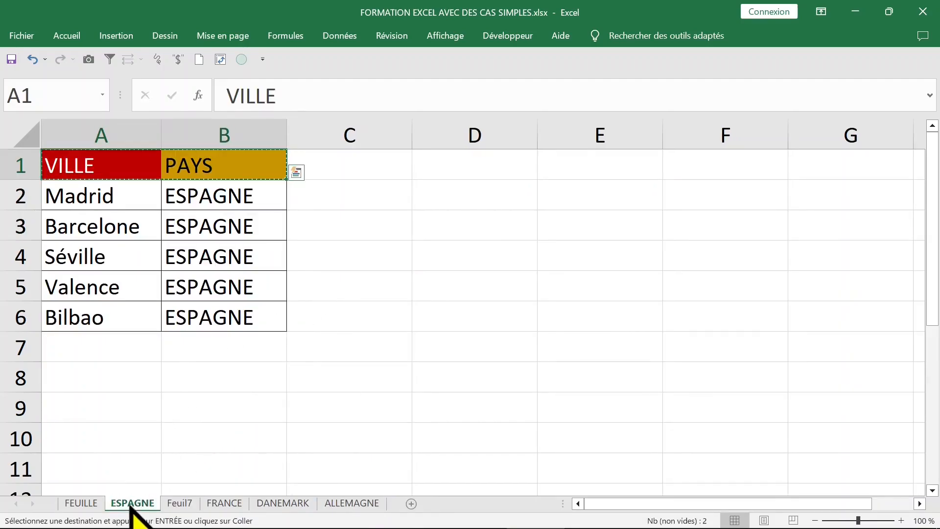
left_click(179, 503)
type("=")
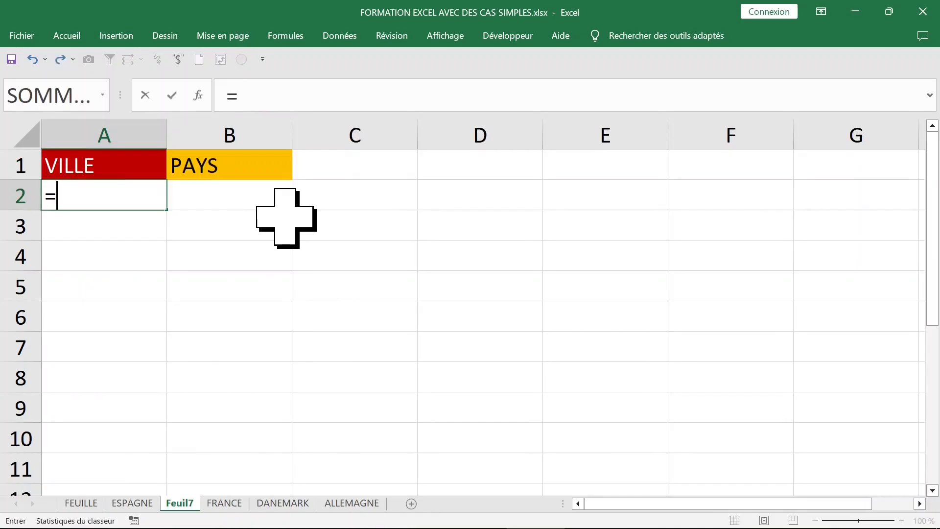
left_click(138, 505)
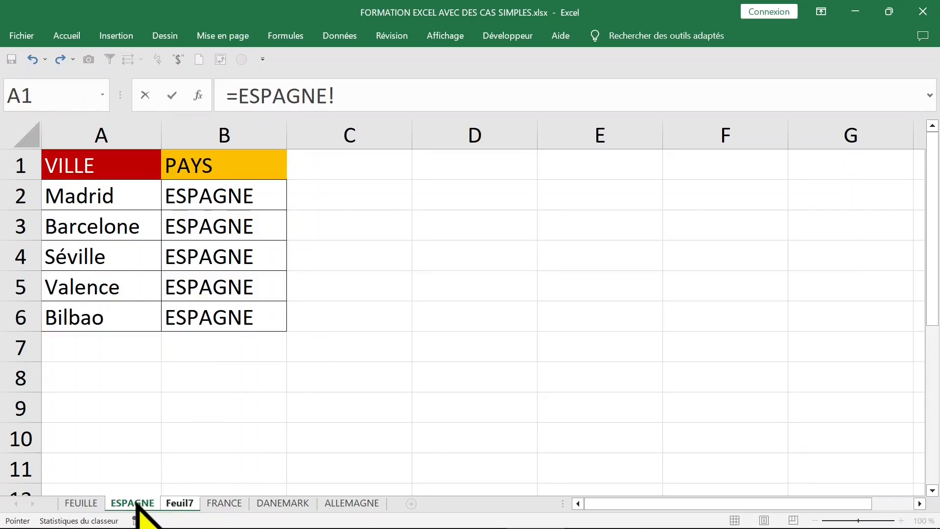
left_click(106, 196)
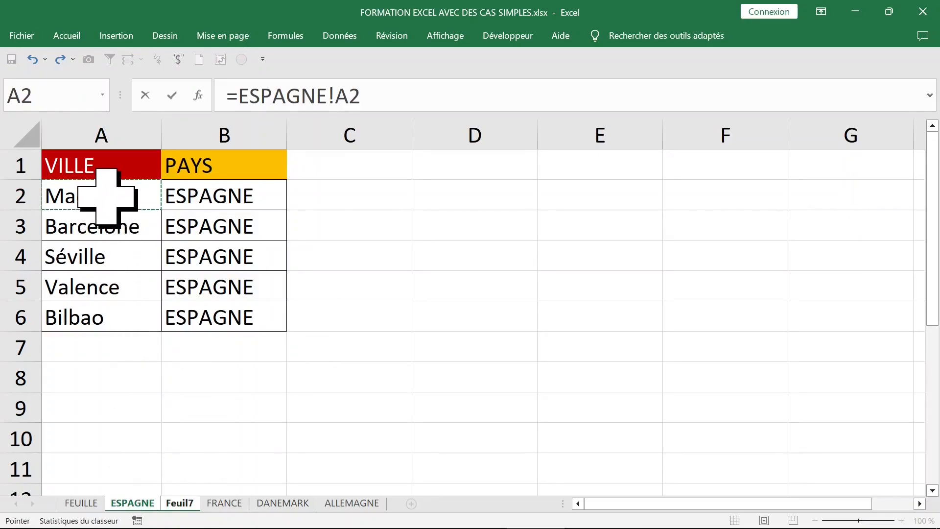
key("Return")
Fill the A2 link across to column B and down to row 10, and clear the surplus zero rows 7 to 10.
left_click(143, 206)
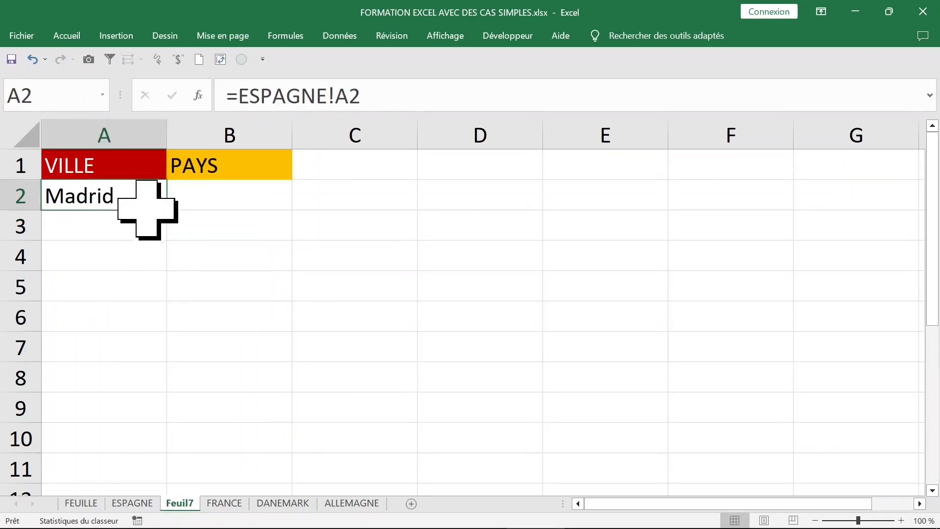
left_click_drag(169, 217, 281, 456)
left_click(193, 355)
left_click_drag(13, 347, 25, 452)
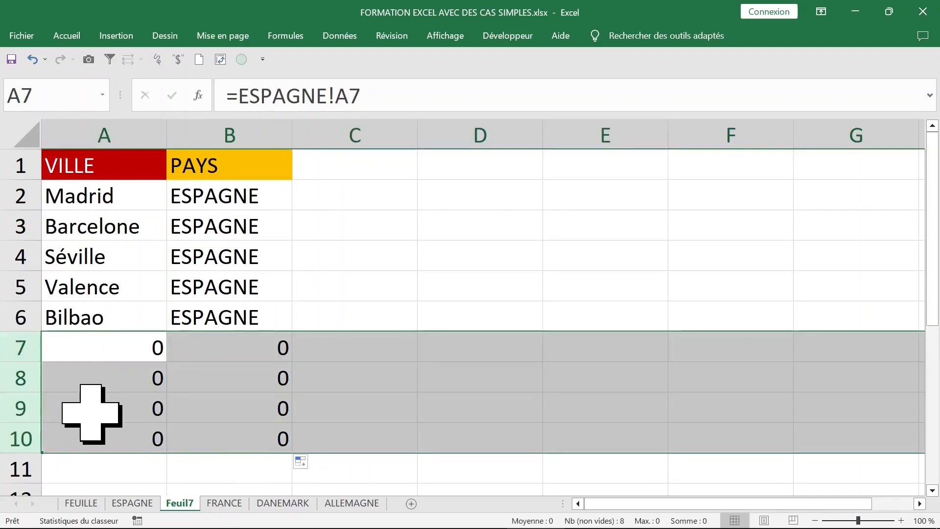
key("Delete")
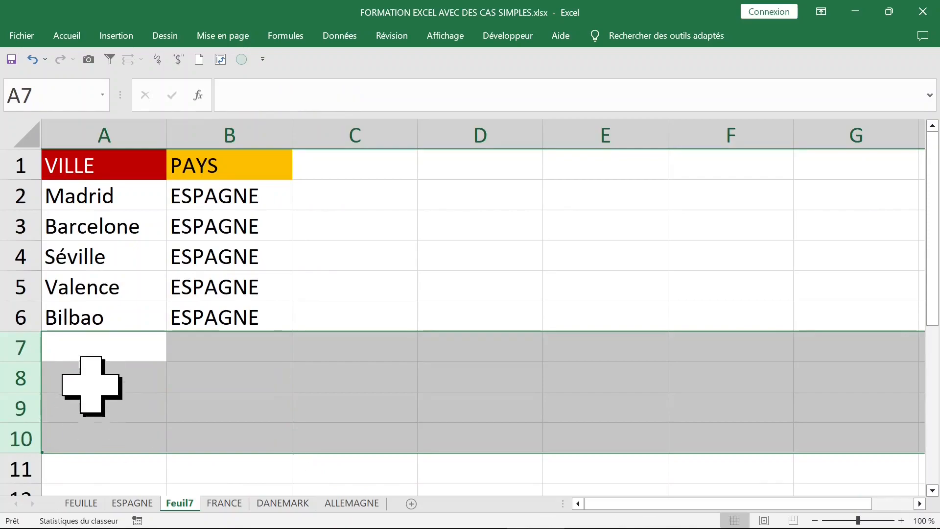
In cell A7 of Feuil7, enter a formula linking to the first French city, =FRANCE!A2.
left_click(96, 358)
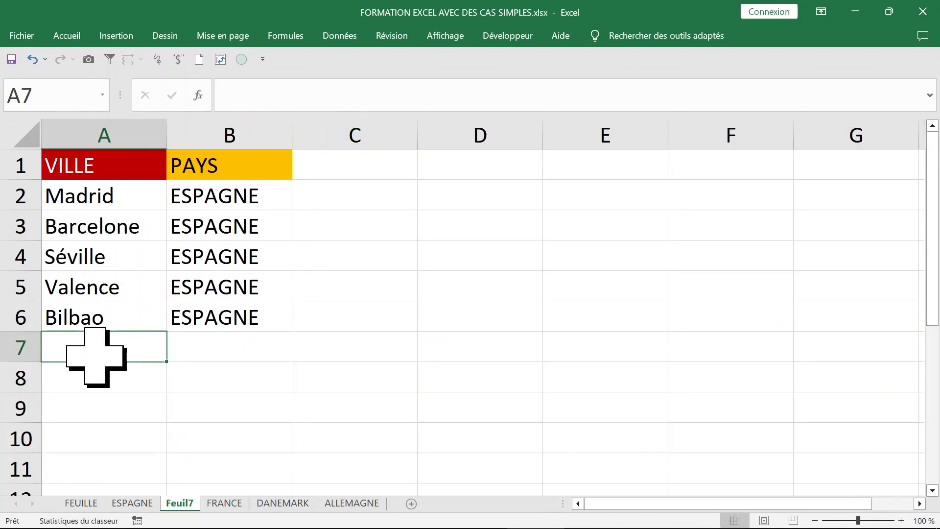
type("=")
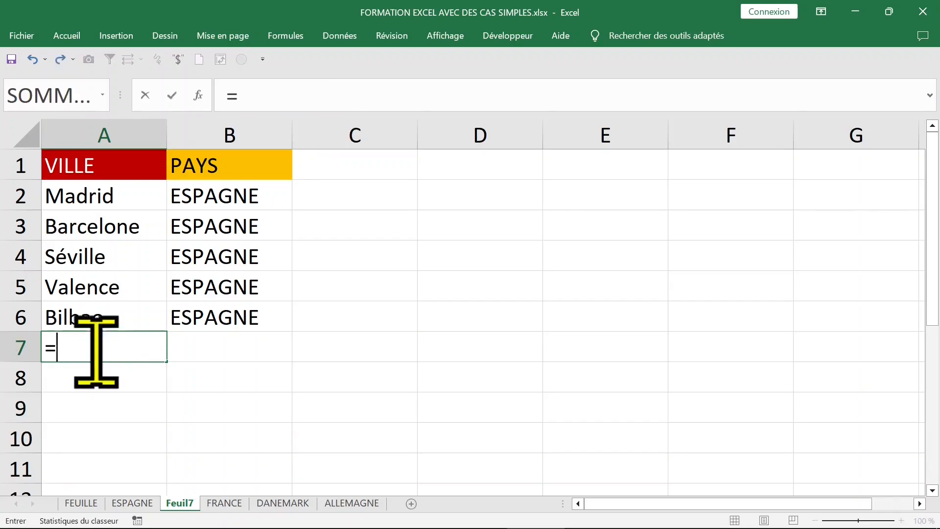
left_click(225, 505)
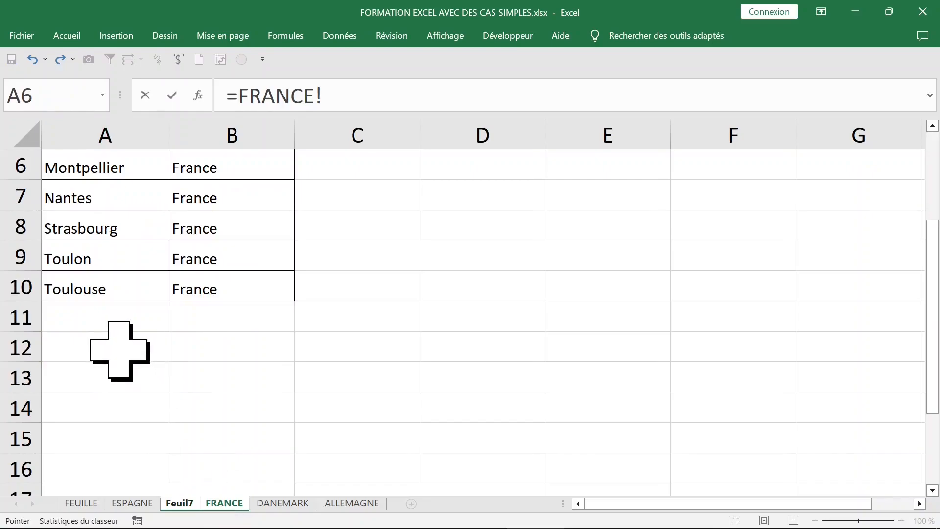
scroll(120, 350, "up", 2)
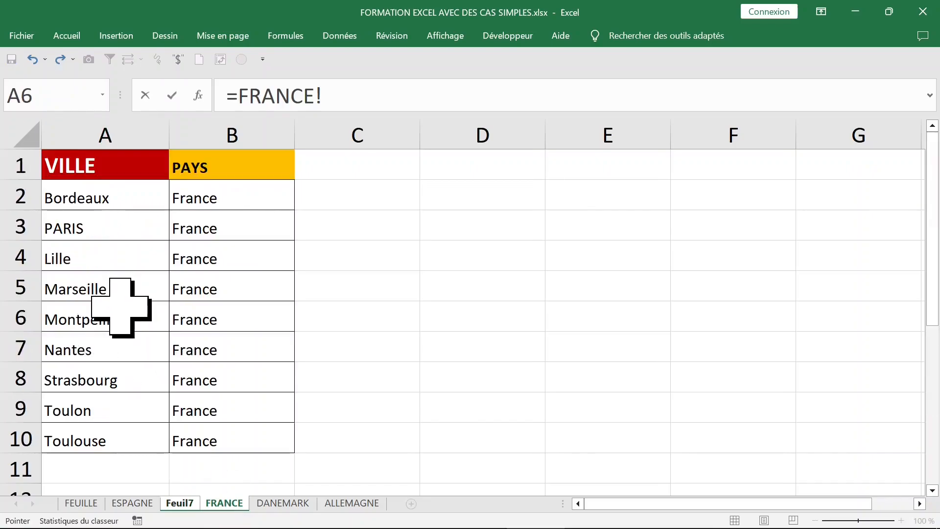
left_click(93, 203)
key("Return")
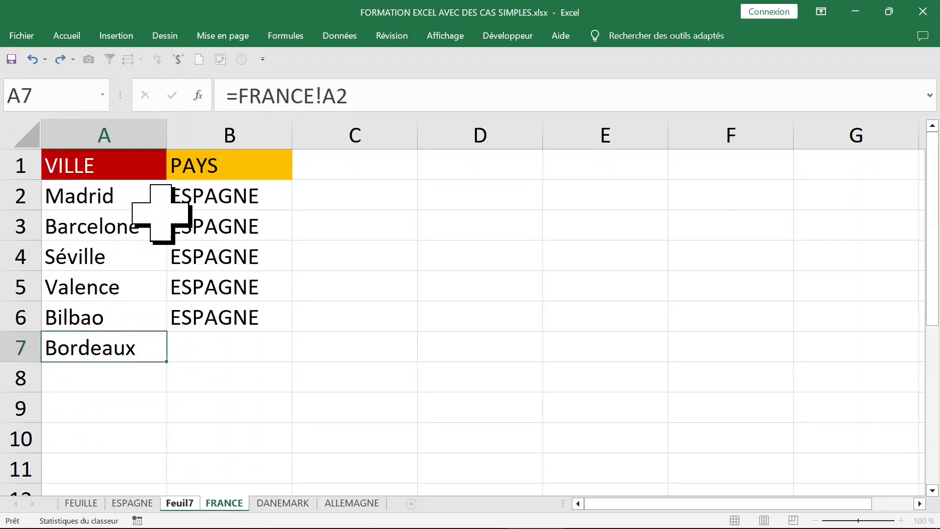
Fill the A7 link across to column B and down to row 62, beyond the last French city.
left_click(130, 355)
left_click_drag(167, 361, 235, 384)
left_click_drag(294, 364, 294, 504)
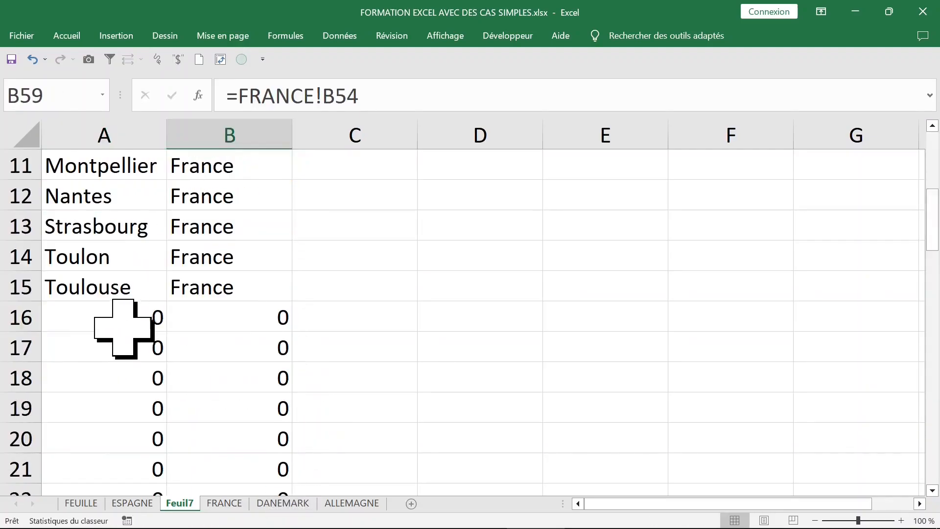
Clear the surplus zero rows 16 to 62 below the French cities.
left_click(116, 326)
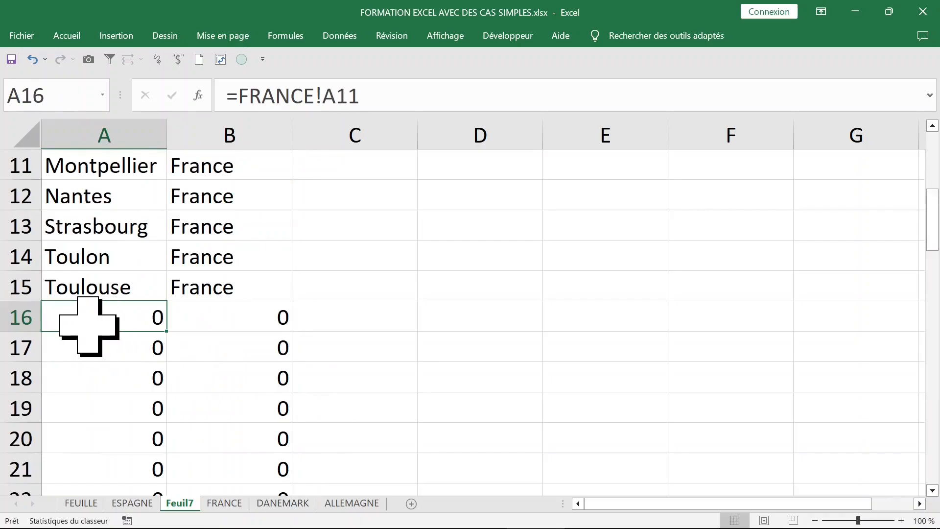
left_click(25, 317)
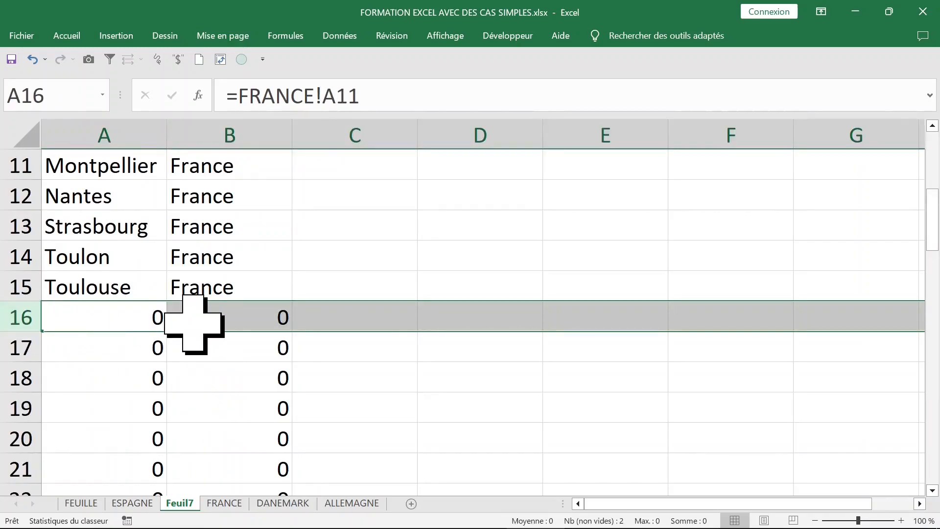
key("ctrl+shift+Down")
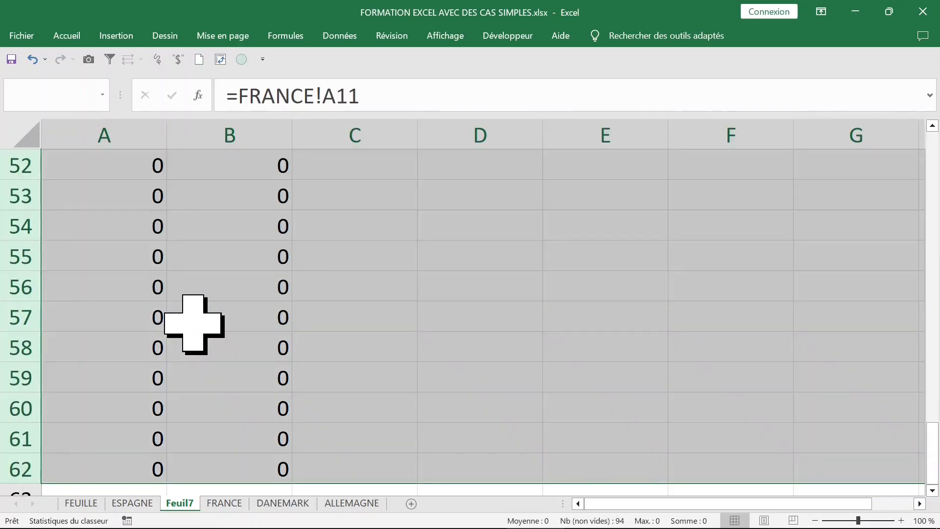
key("Delete")
In cell A16 of Feuil7, enter a formula linking to the first Danish city, =DANEMARK!A2.
left_click(85, 321)
type("=")
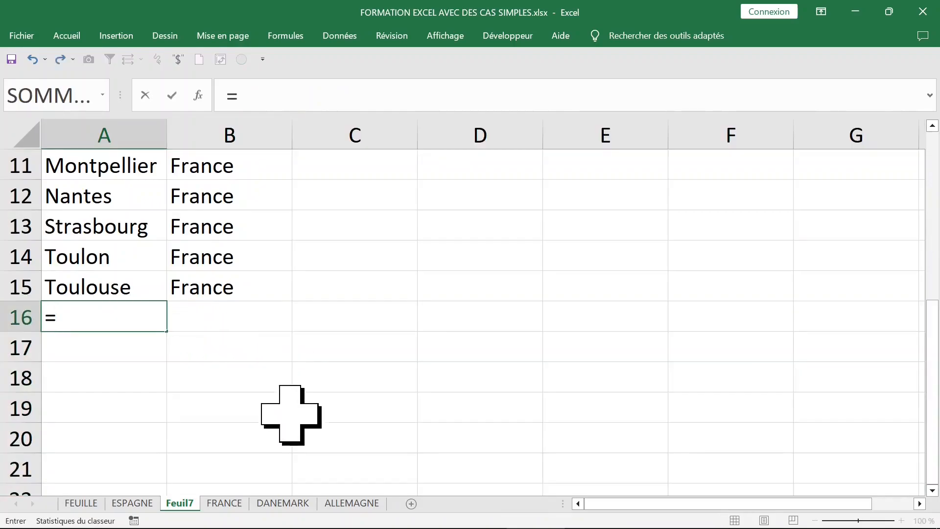
left_click(281, 504)
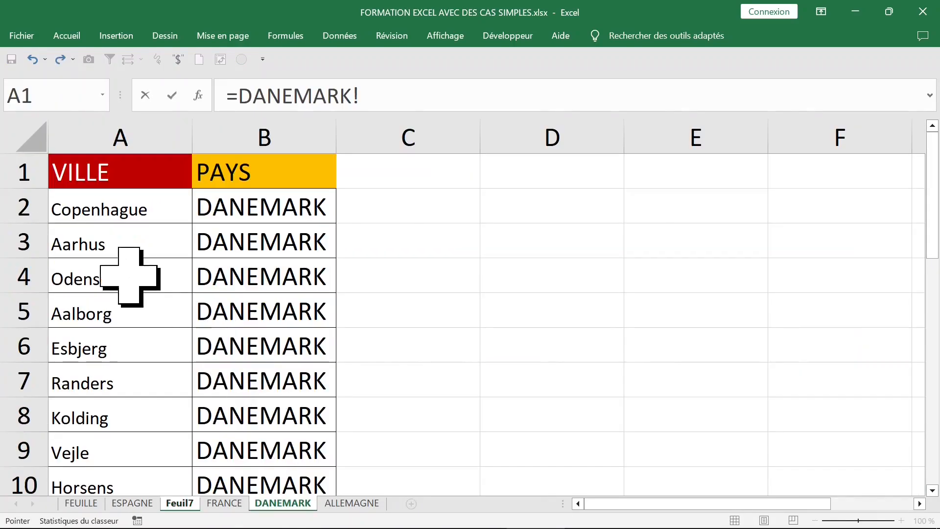
left_click(99, 210)
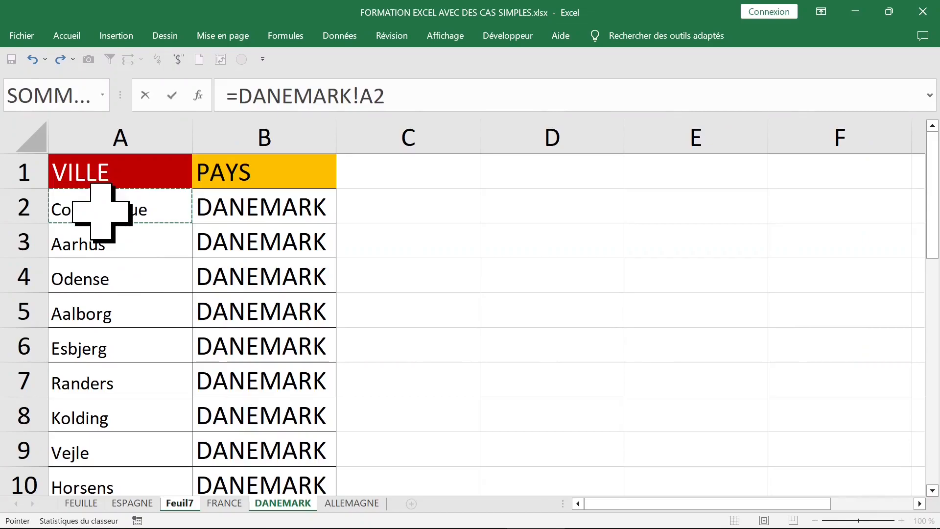
key("Return")
Fill the A16 link down column A to row 44, beyond the last Danish city.
left_click(138, 324)
left_click_drag(167, 331, 164, 492)
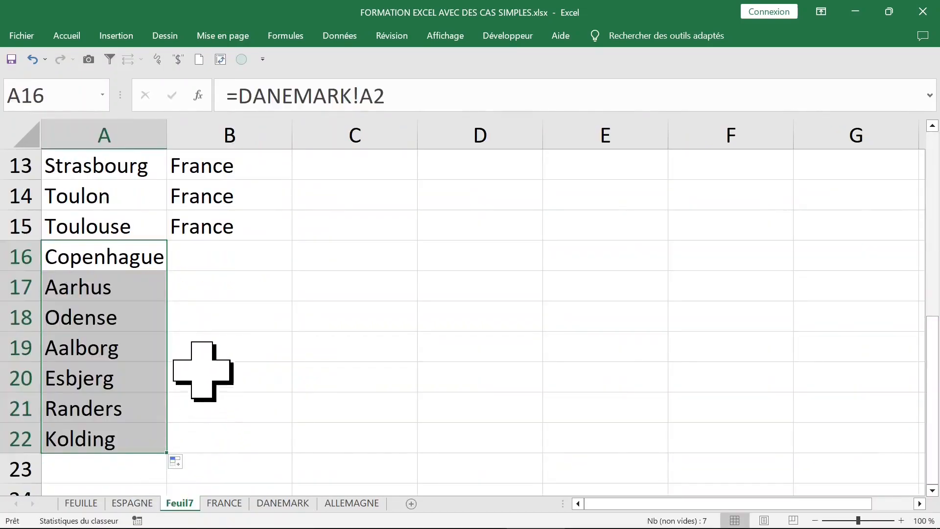
left_click_drag(170, 458, 171, 510)
left_click_drag(171, 461, 167, 523)
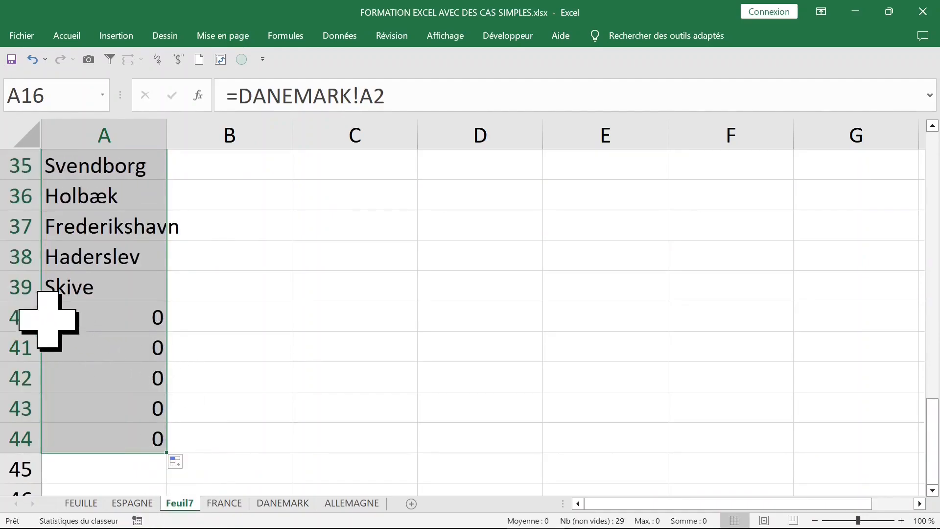
Clear the surplus zero rows 40 to 44 below the Danish cities.
left_click(8, 317)
left_click_drag(9, 317, 8, 438)
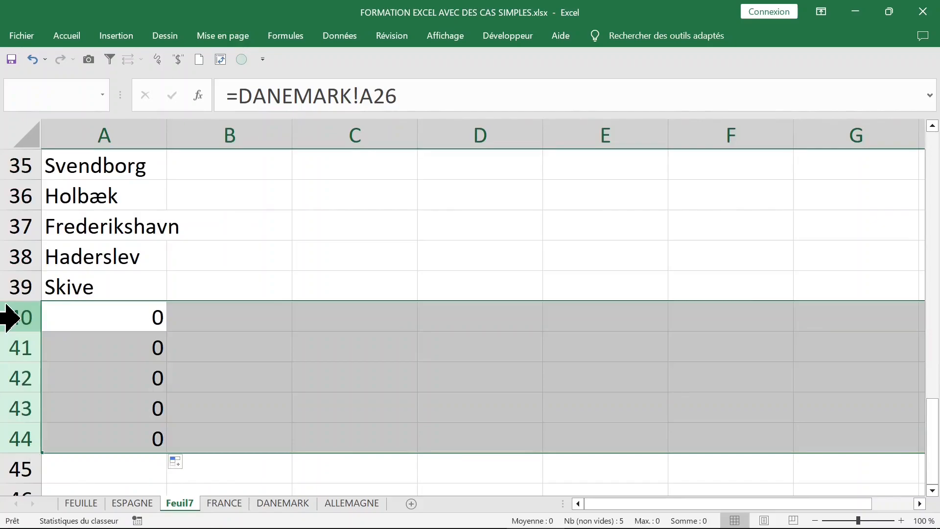
key("Delete")
Fill the A16 link into B16 and down column B to row 39, so each Danish city has its country.
left_click(209, 257)
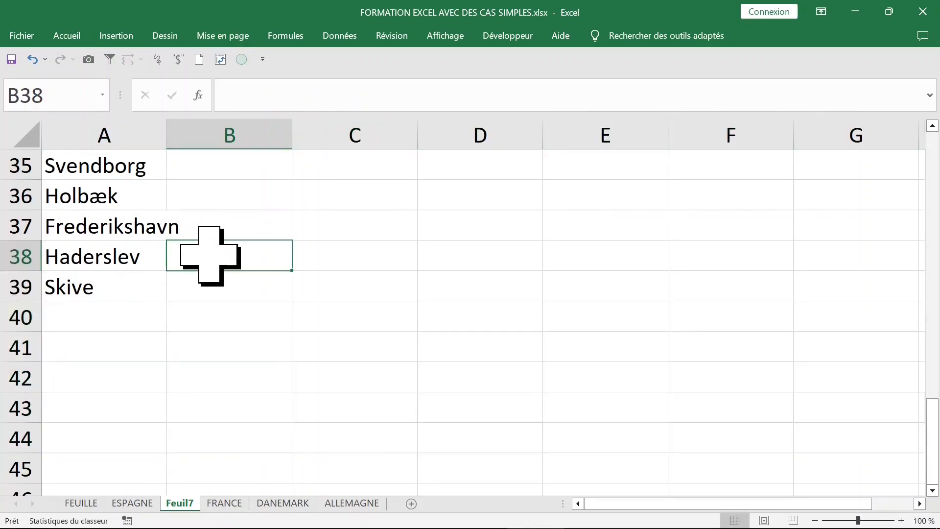
scroll(210, 256, "up", 2)
scroll(209, 256, "up", 8)
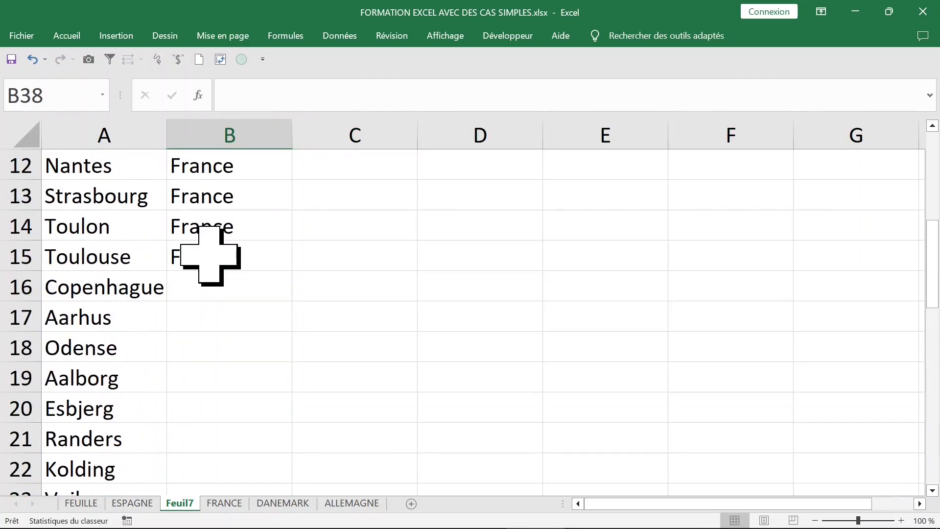
scroll(209, 256, "down", 1)
left_click(100, 350)
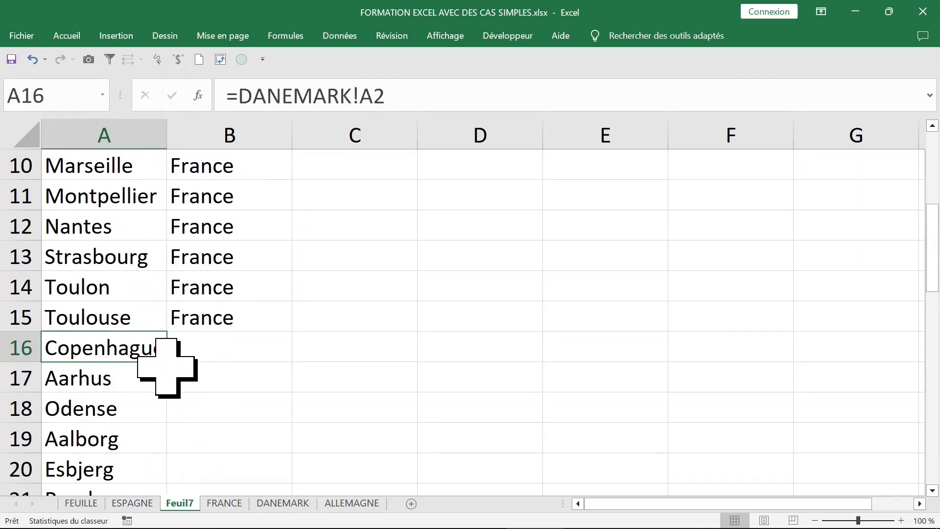
left_click_drag(170, 365, 250, 365)
left_click(269, 356)
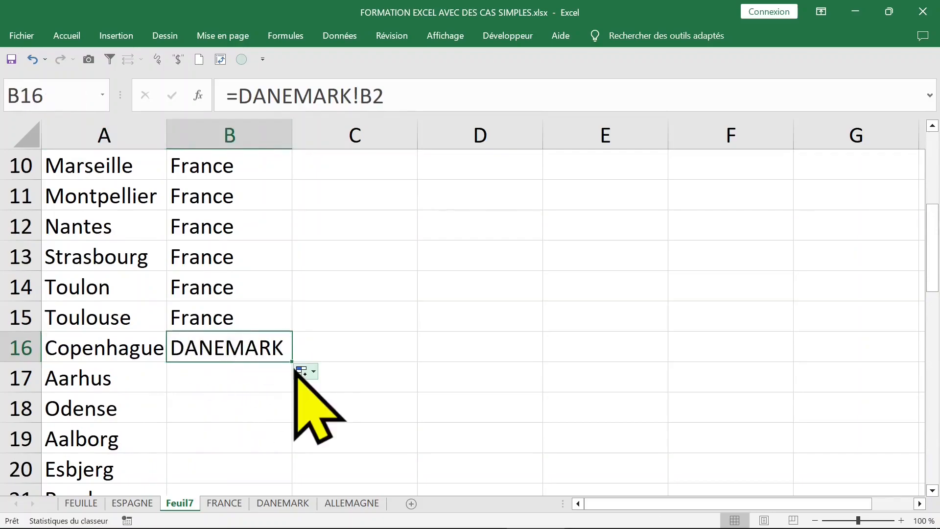
double_click(297, 368)
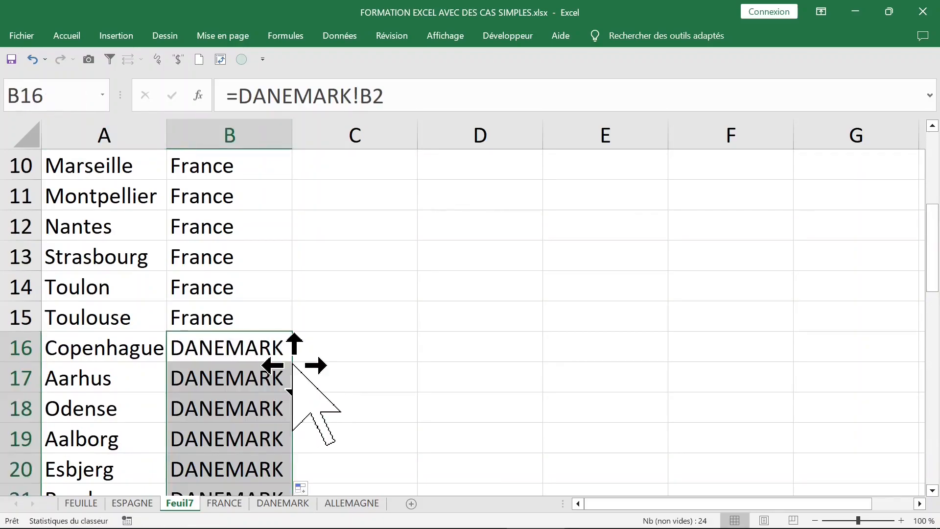
left_click(256, 370)
key("ctrl+Down")
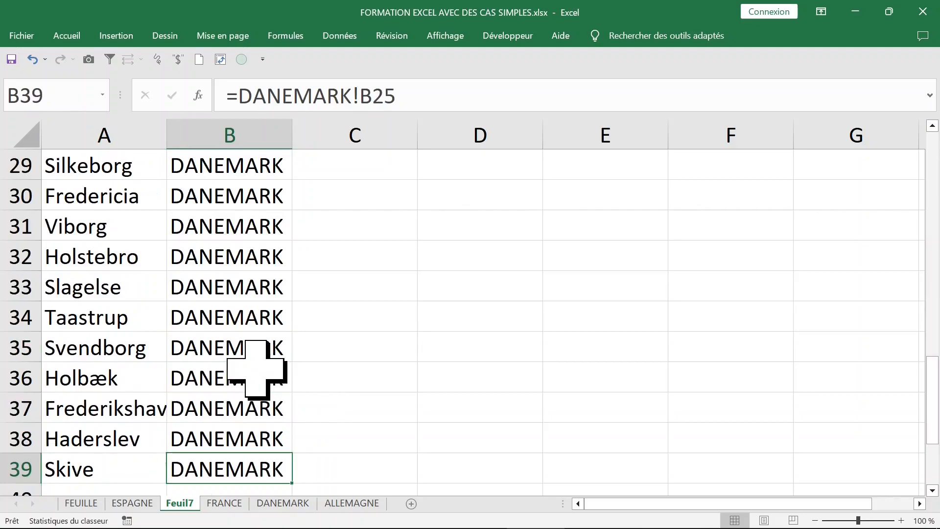
In cell A40 of Feuil7, enter a formula linking to the first German city, =ALLEMAGNE!A2.
scroll(250, 375, "down", 1)
left_click(115, 443)
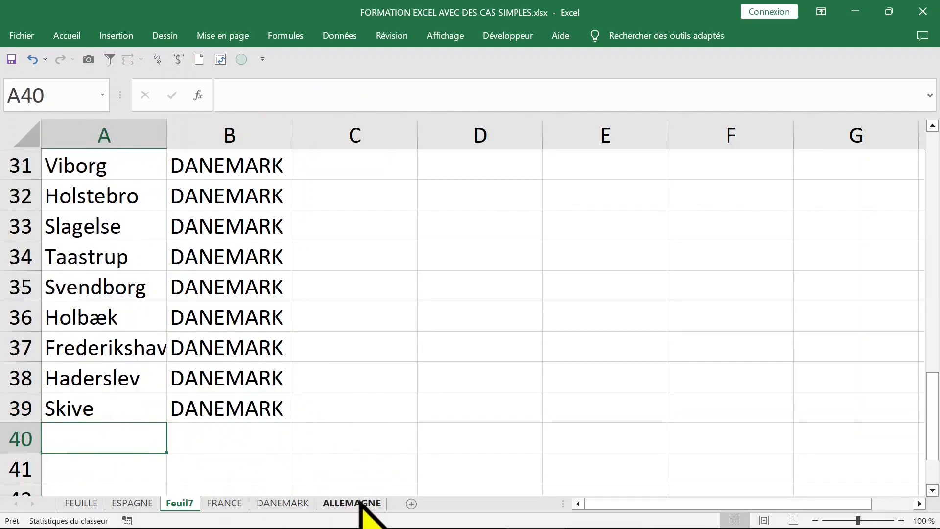
type("=")
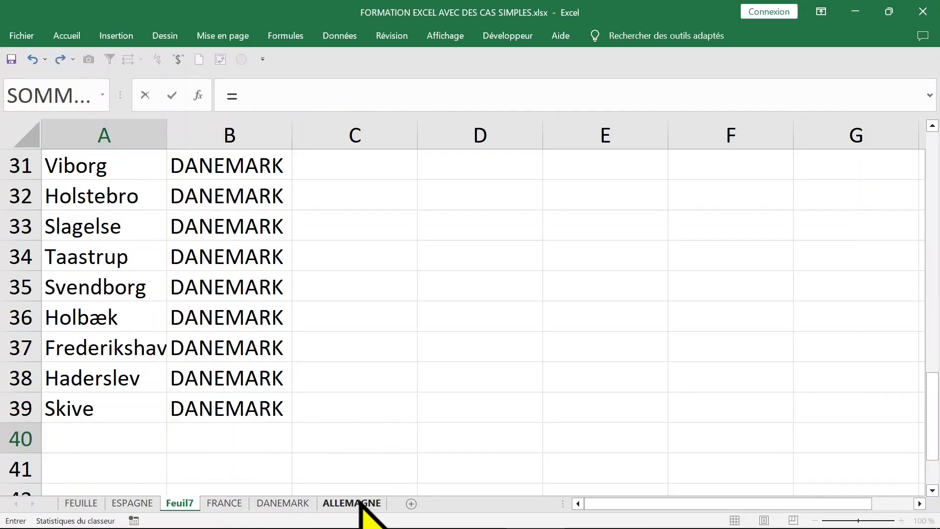
left_click(361, 505)
left_click(112, 217)
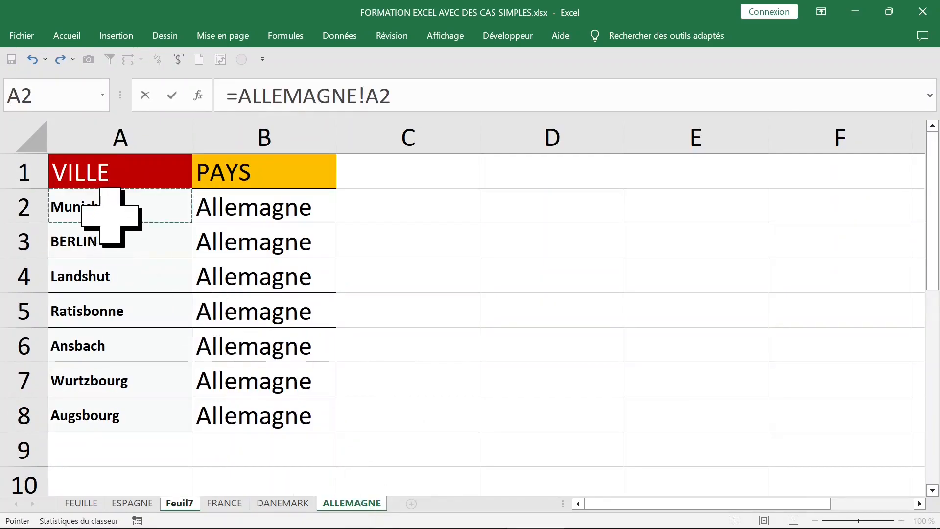
key("Return")
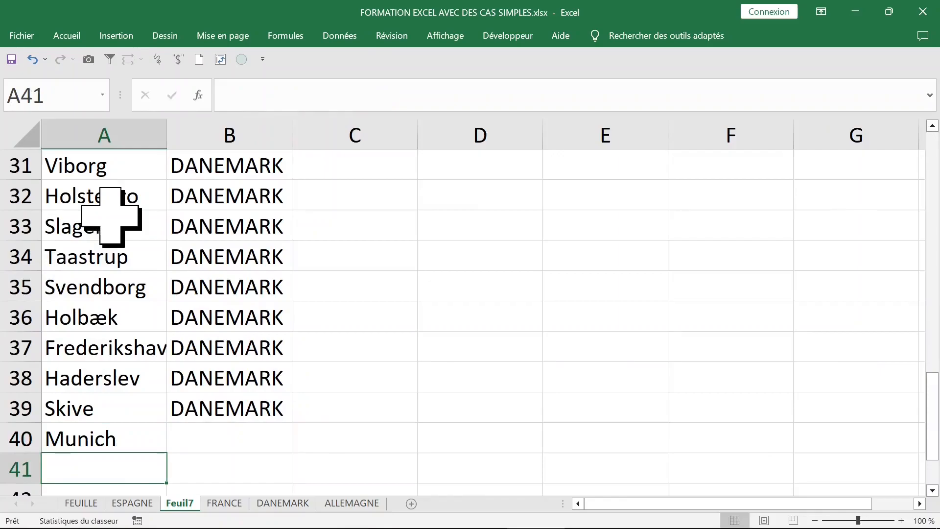
Fill the A40 link across into B40 and down both columns to row 51, beyond the last German city.
left_click(136, 437)
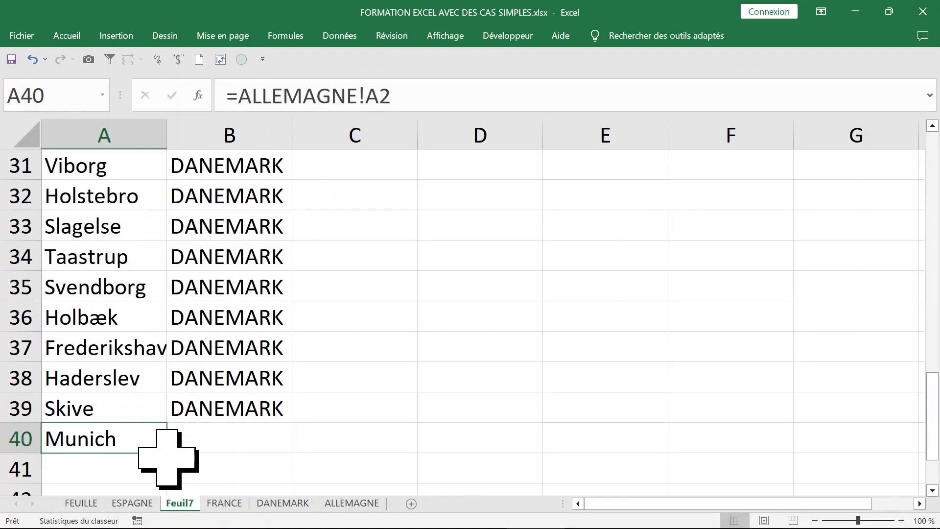
left_click_drag(168, 453, 257, 445)
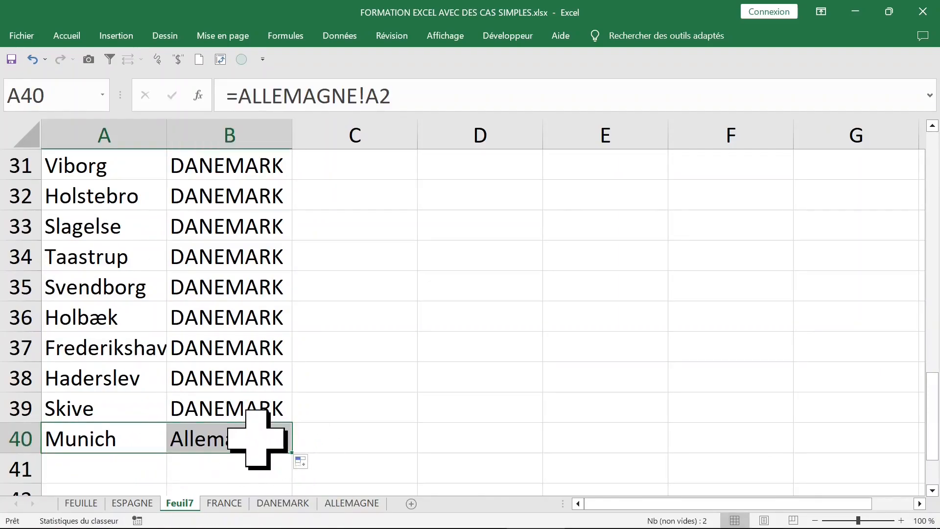
left_click(256, 439)
left_click_drag(131, 441, 274, 437)
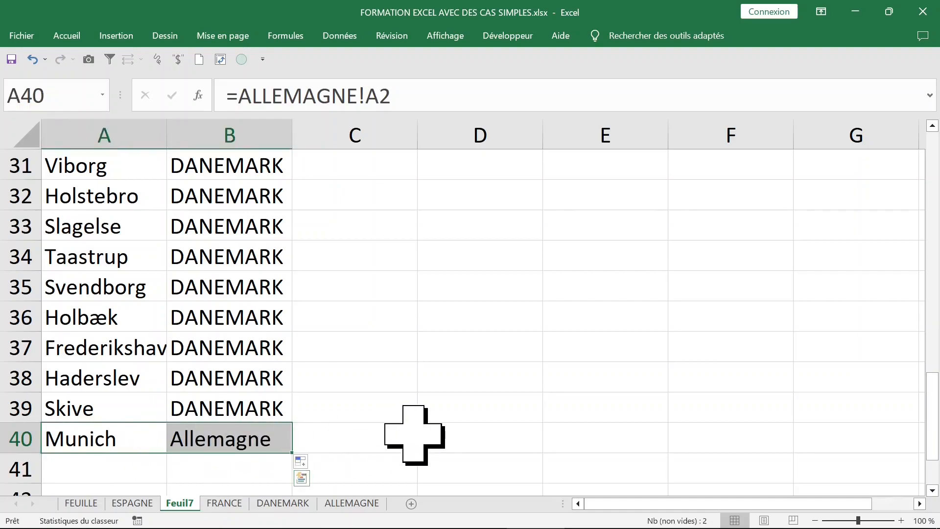
scroll(414, 435, "down", 2)
left_click_drag(298, 336, 295, 495)
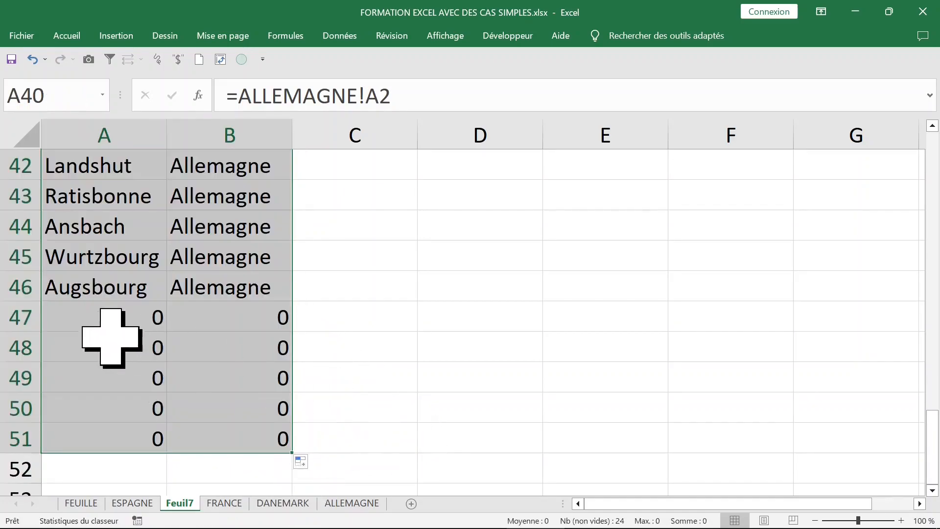
Clear the surplus zero rows 47 to 51 below the German cities and save the workbook.
left_click(46, 319)
left_click_drag(16, 318, 22, 452)
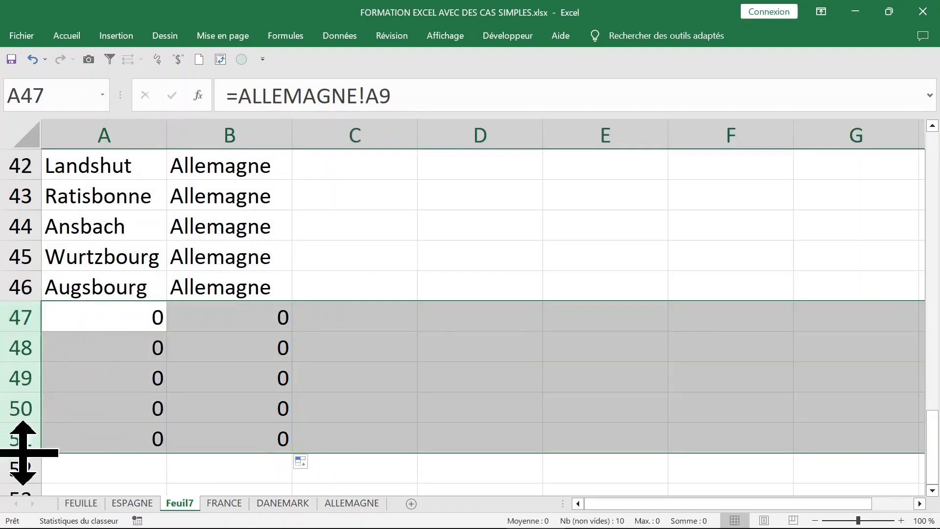
key("Delete")
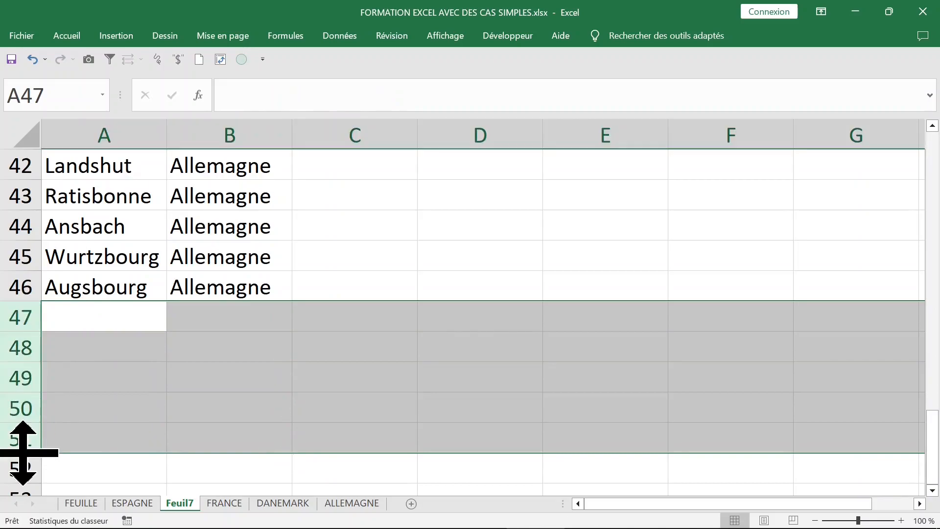
left_click(238, 312)
key("ctrl+s")
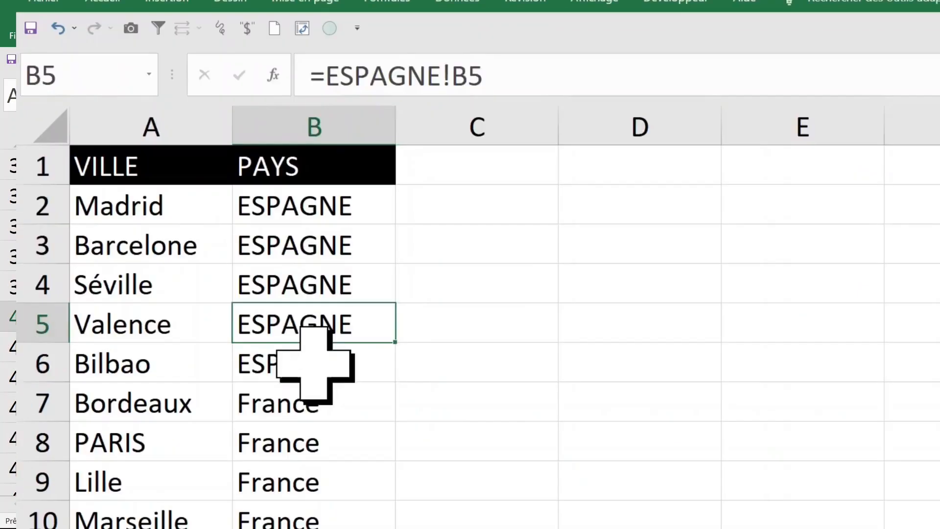
left_click(248, 399)
left_click(311, 294)
left_click(251, 348)
left_click(327, 426)
left_click(294, 365)
left_click(284, 402)
left_click(343, 289)
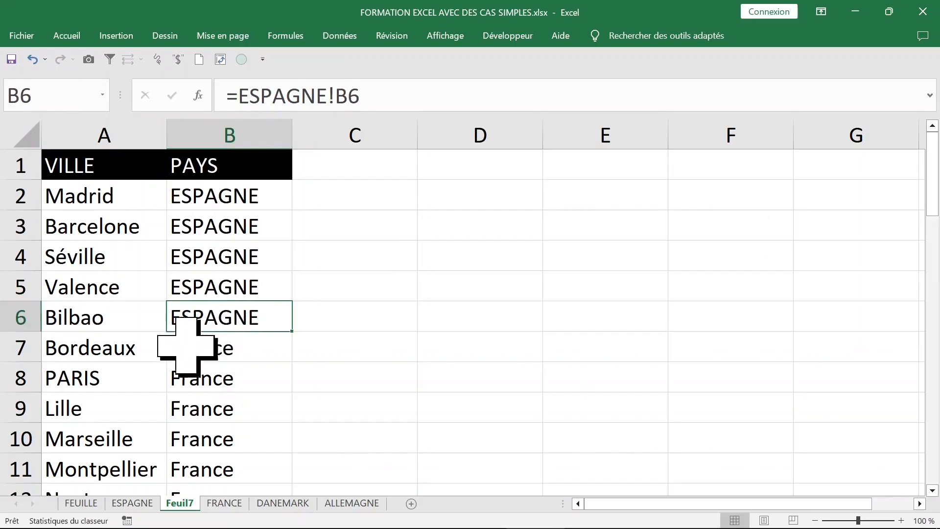
left_click(243, 318)
left_click(232, 289)
left_click(181, 349)
left_click(213, 260)
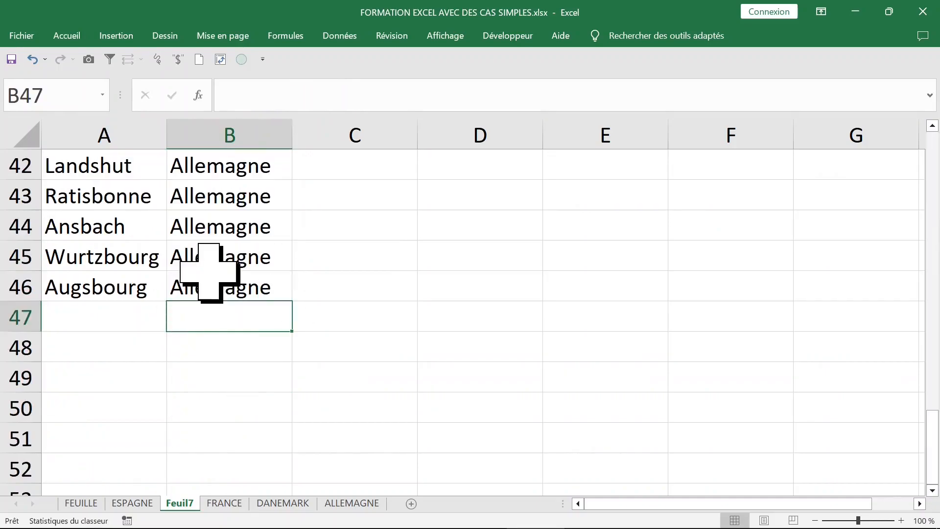
Change the fill colour of the VILLE and PAYS header cells A1:B1 in Feuil7 to black.
key("Up")
key("Up")
key("ctrl+Home")
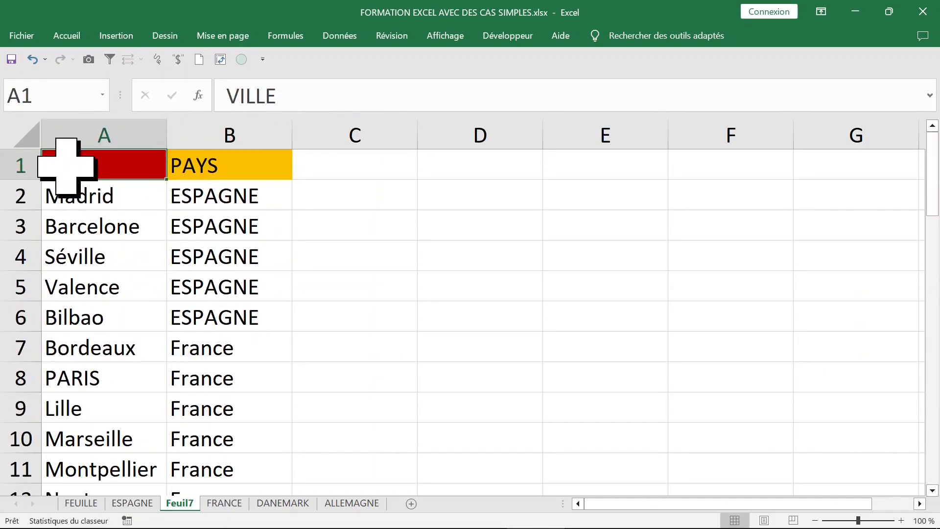
left_click_drag(63, 168, 216, 168)
left_click(78, 35)
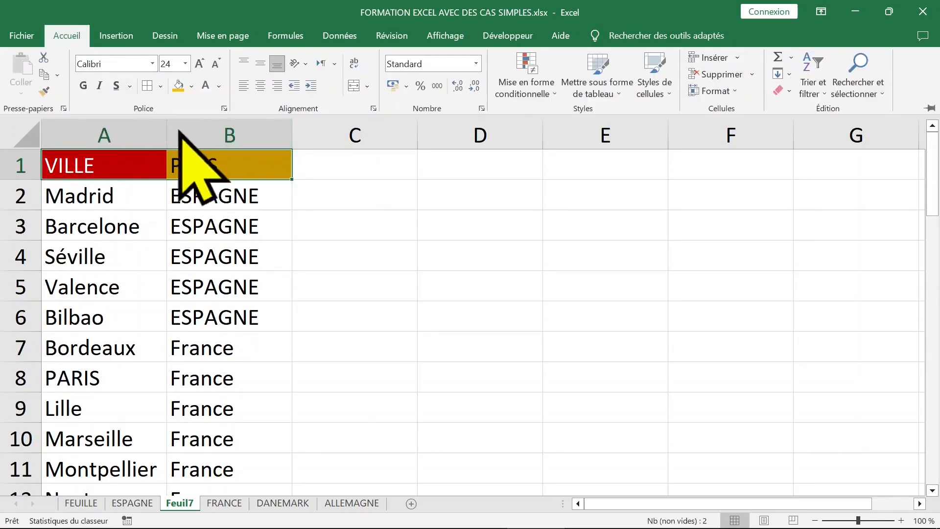
left_click(191, 86)
left_click(191, 119)
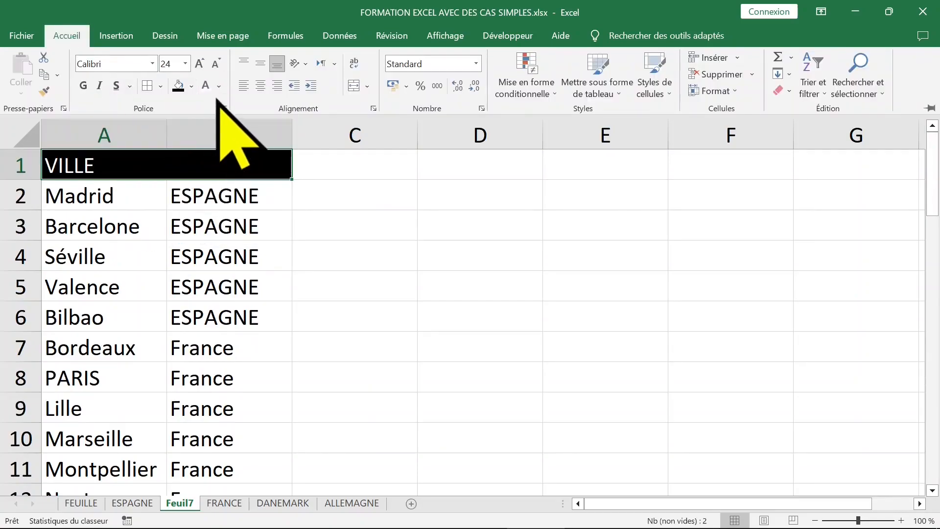
left_click(254, 225)
left_click(228, 281)
left_click(228, 319)
left_click(177, 352)
left_click(265, 259)
left_click(189, 315)
left_click(238, 376)
left_click(205, 250)
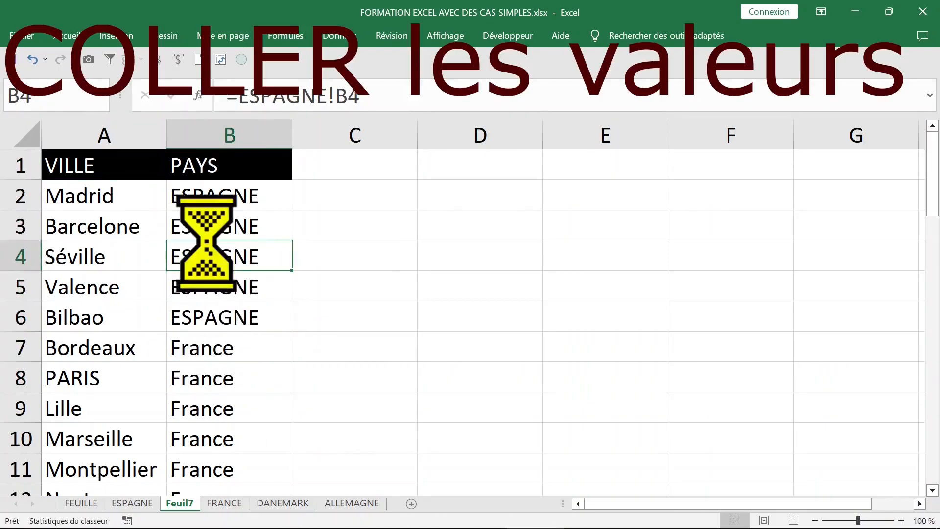
left_click(220, 227)
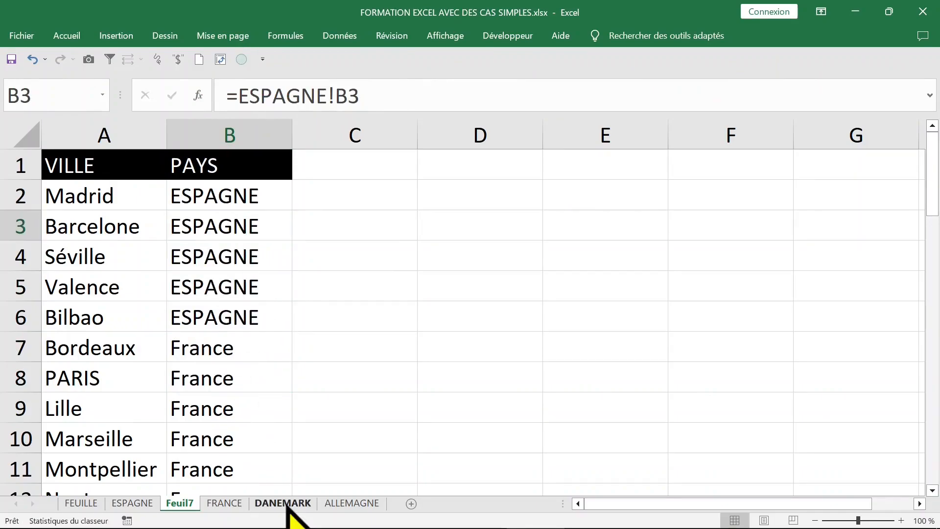
Delete the DANEMARK sheet from the workbook.
left_click(286, 505)
right_click(287, 504)
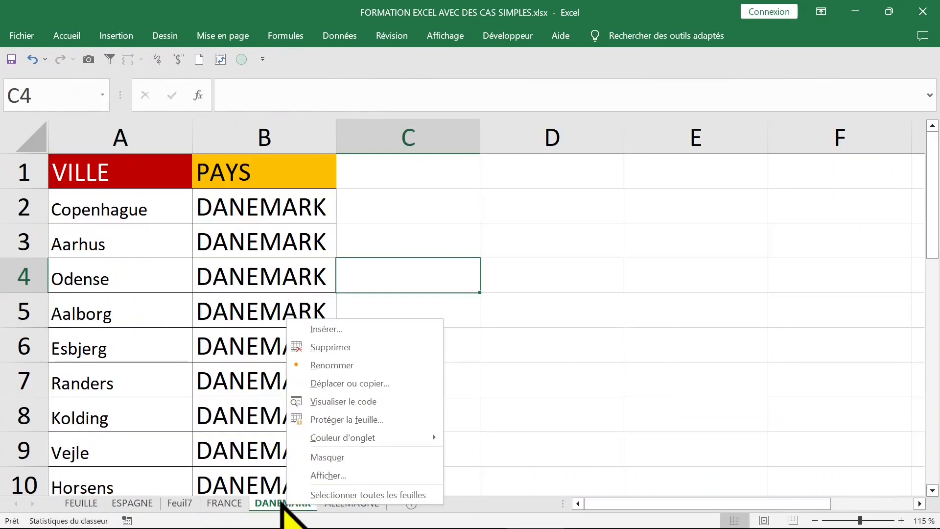
left_click(353, 347)
left_click(431, 315)
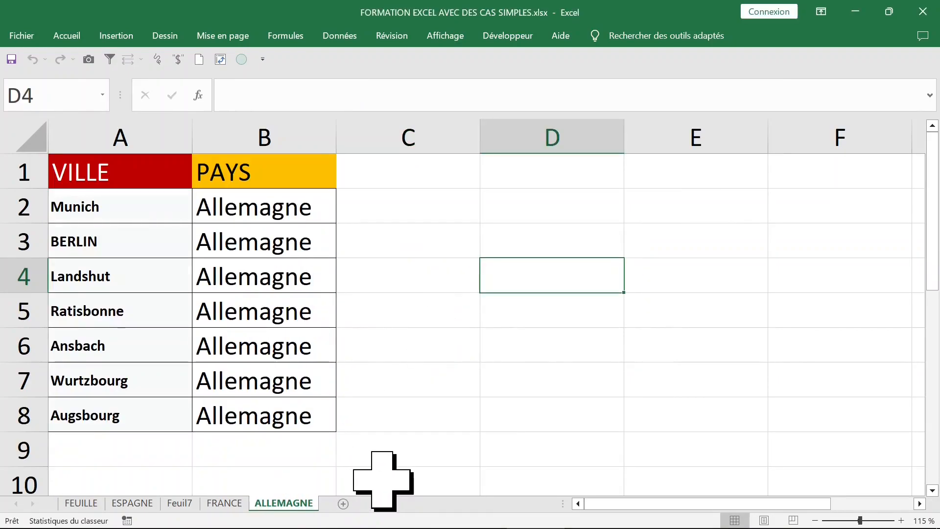
Examine the cells of Feuil7 from row 16 down that link to the deleted DANEMARK sheet.
left_click(178, 503)
scroll(340, 411, "down", 2)
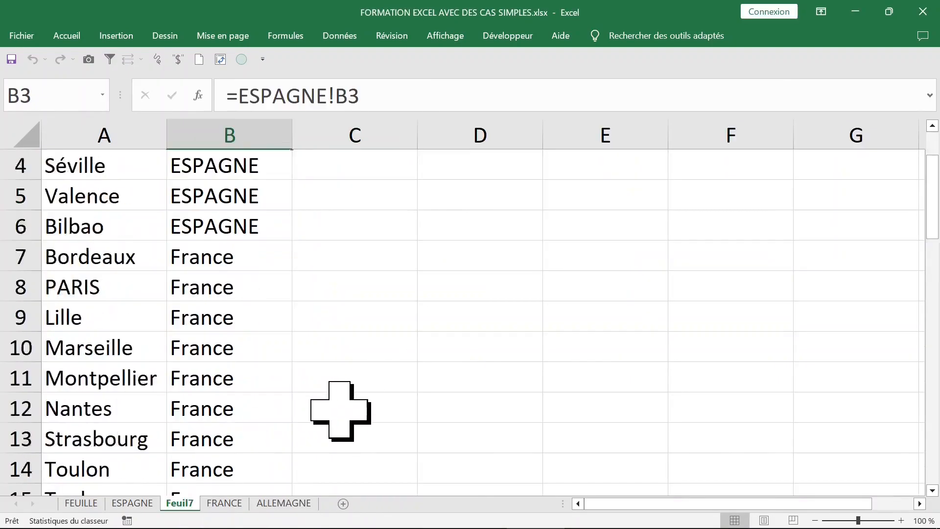
scroll(339, 410, "down", 2)
left_click(220, 319)
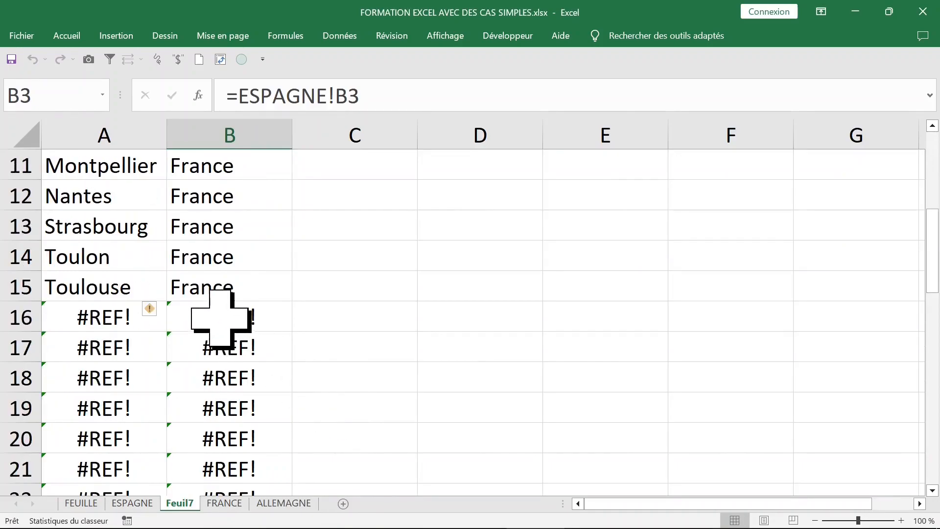
left_click(226, 379)
left_click(225, 439)
left_click(218, 348)
left_click(212, 379)
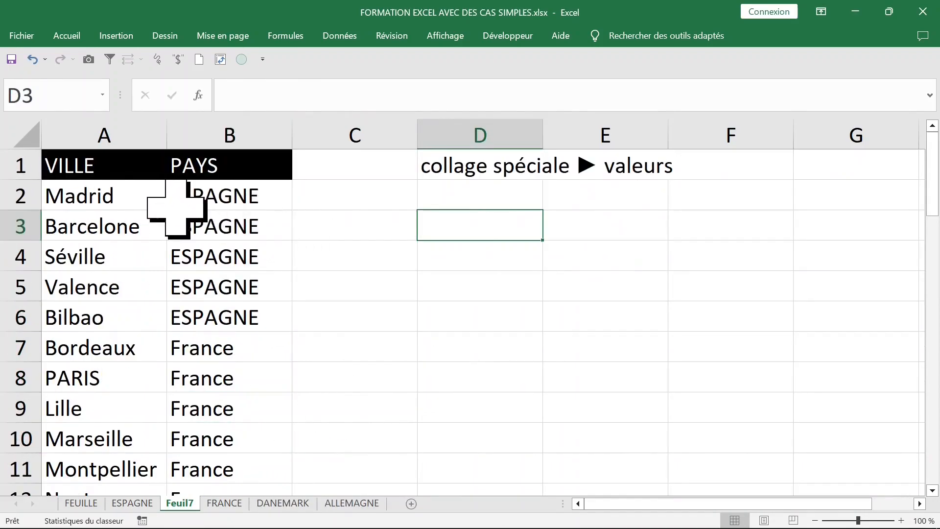
Replace the linked formulas in A2:B46 of Feuil7 with static values by copying the range and pasting it over itself with Valeurs.
left_click_drag(94, 195, 227, 200)
key("ctrl+shift+Down")
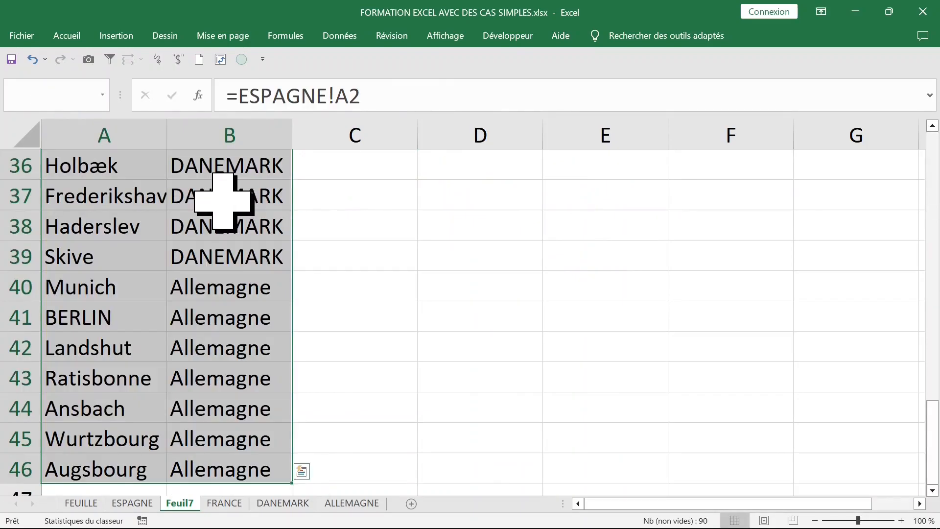
key("ctrl+c")
key("ctrl+alt+v")
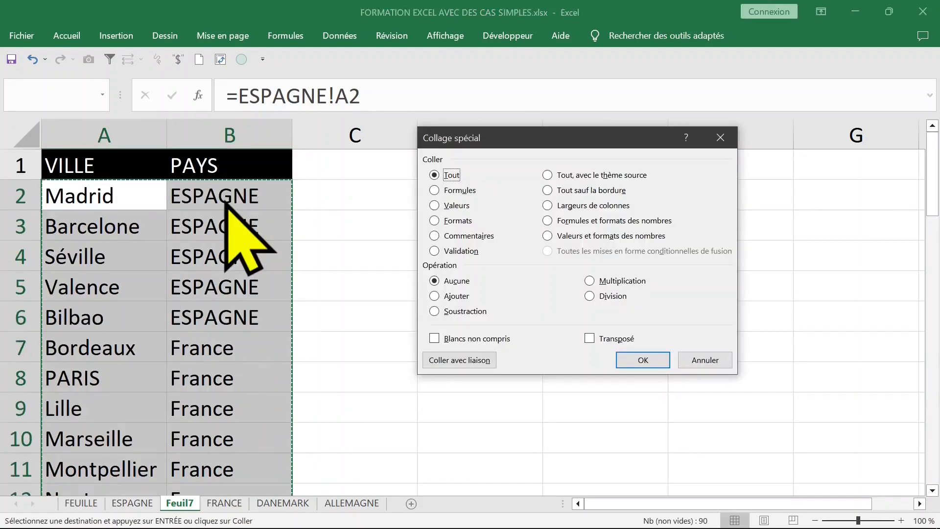
left_click(457, 206)
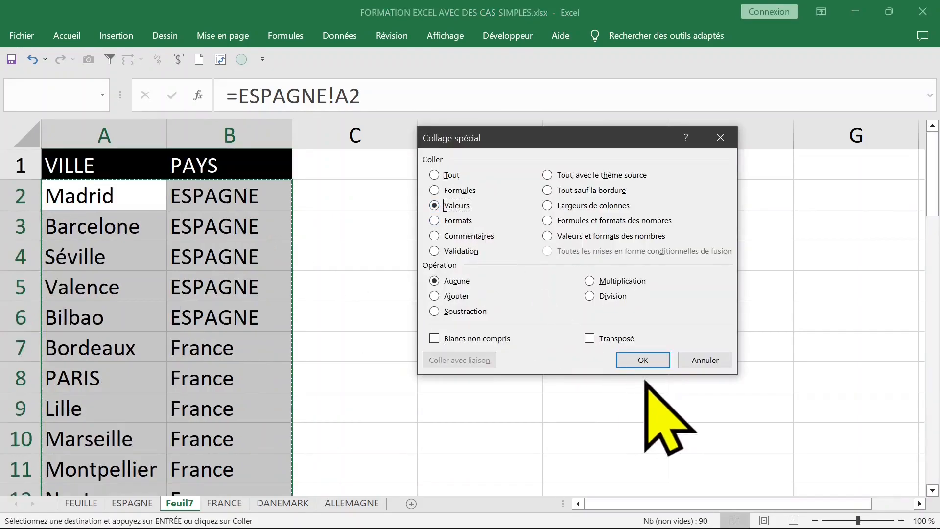
left_click(643, 360)
left_click(405, 287)
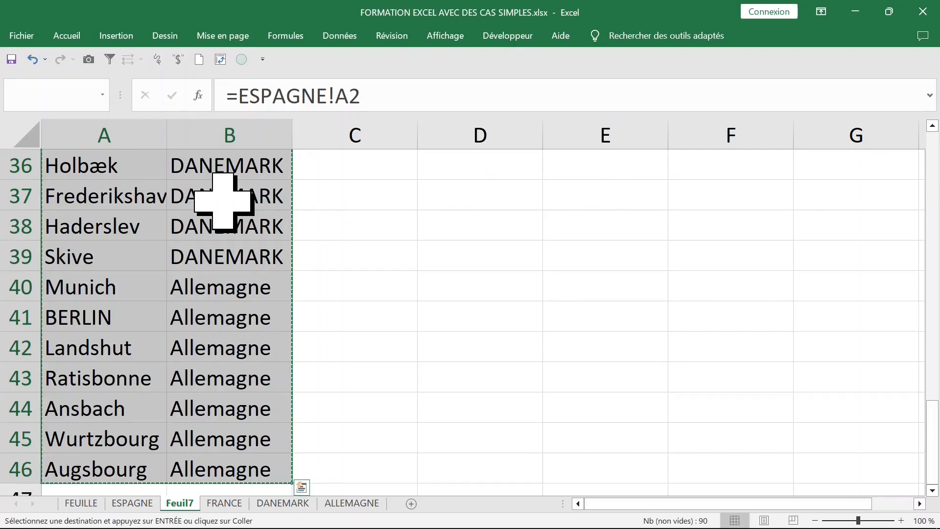
key("ctrl+alt+v")
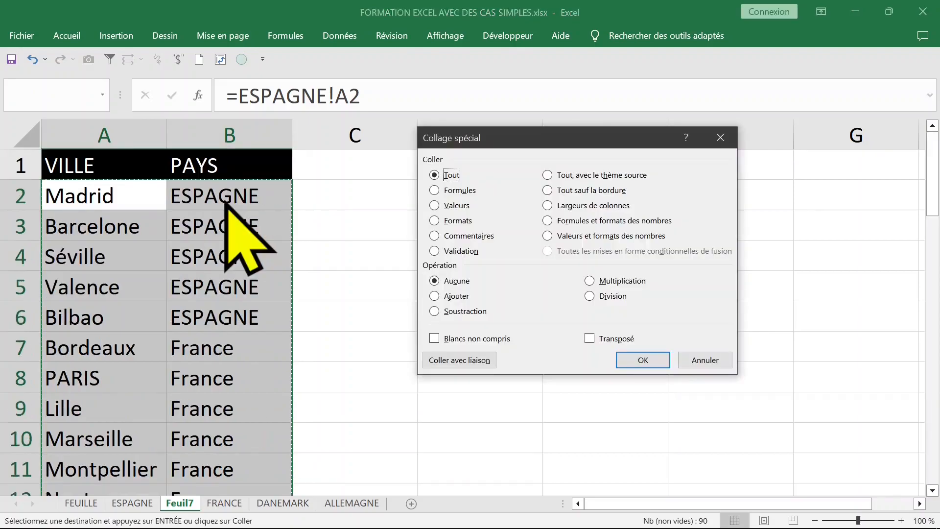
left_click(457, 206)
left_click(643, 360)
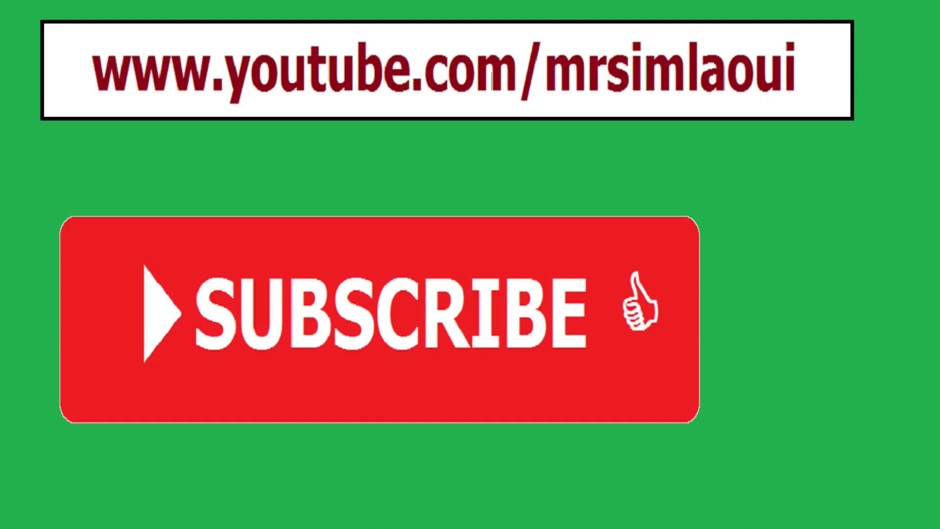